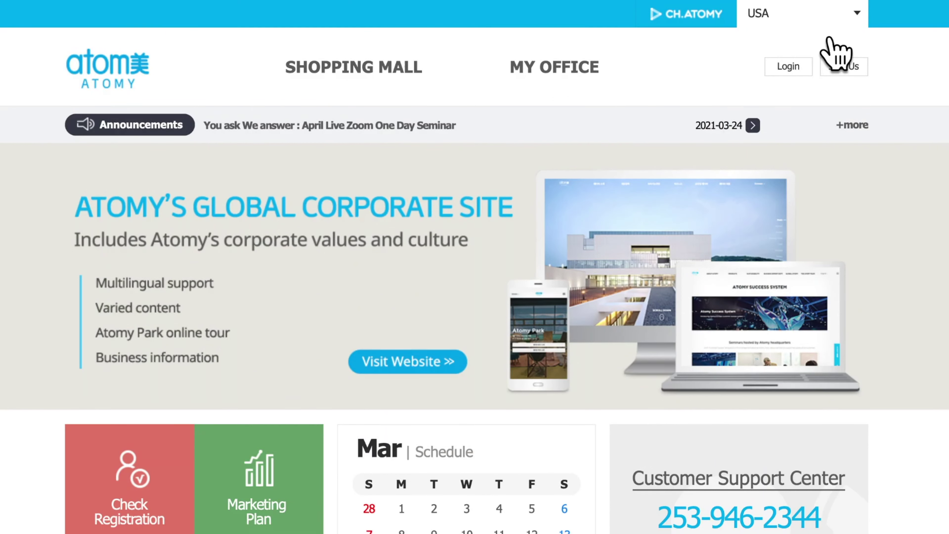
Log in with the member ID and password, declining Safari's offer to save the password
left_click(826, 38)
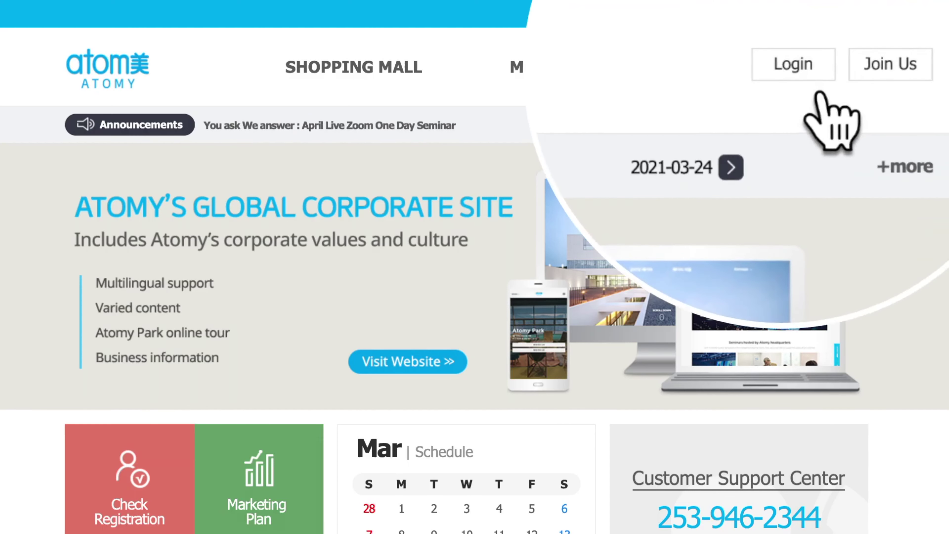
left_click(799, 69)
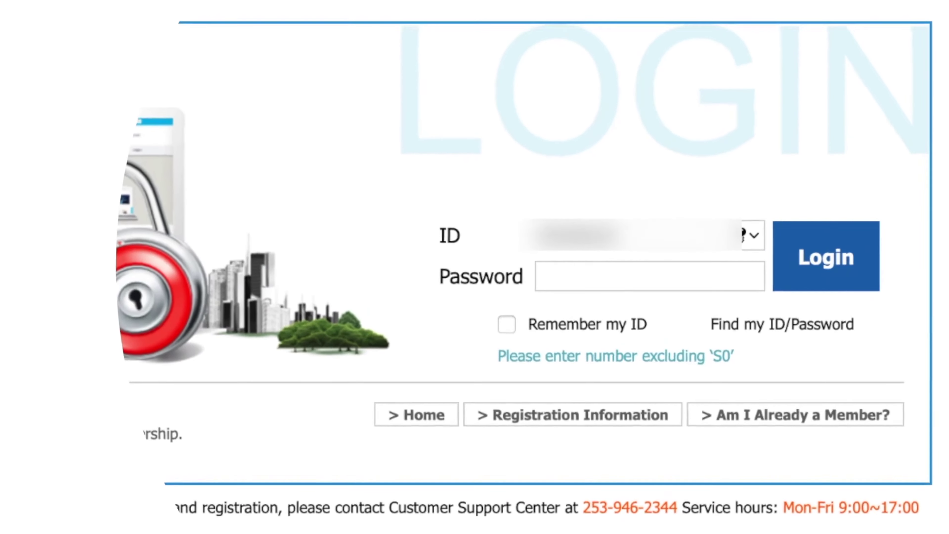
key("Tab")
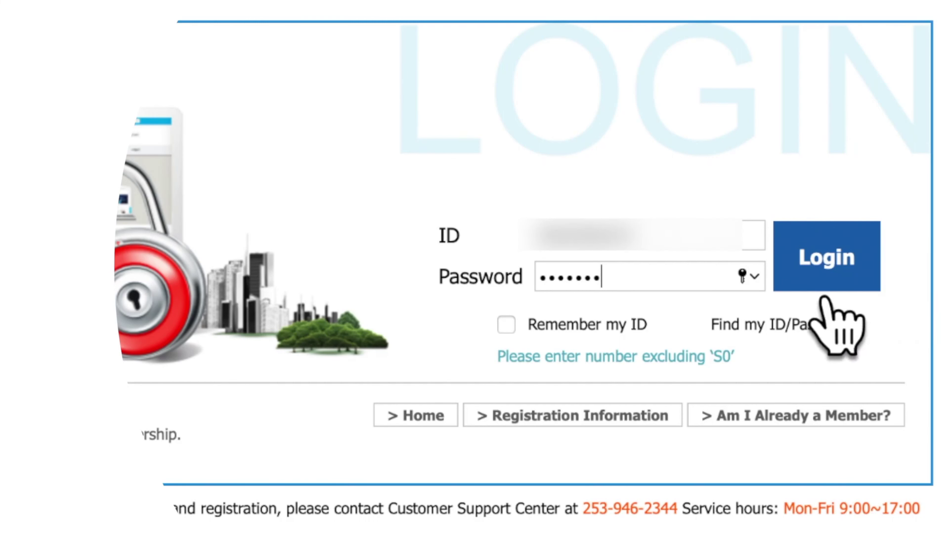
left_click(823, 286)
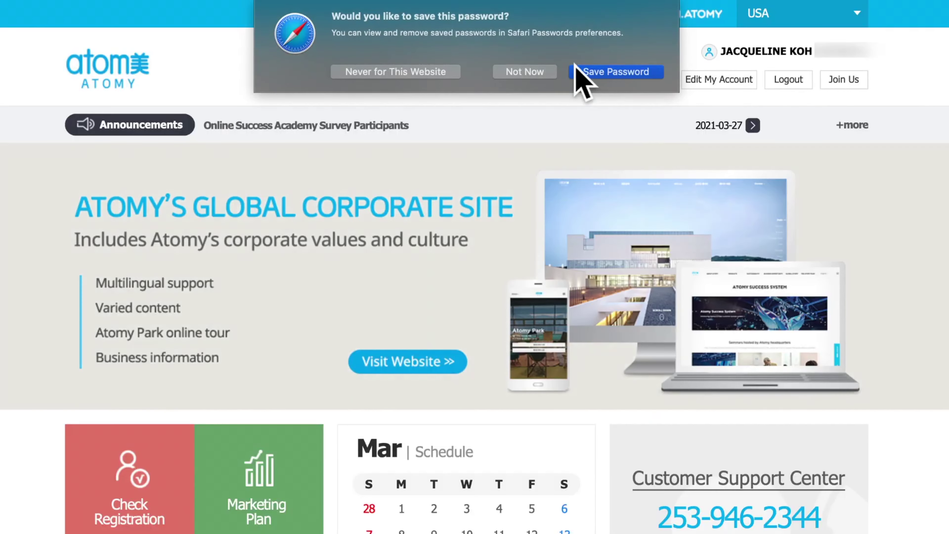
left_click(548, 73)
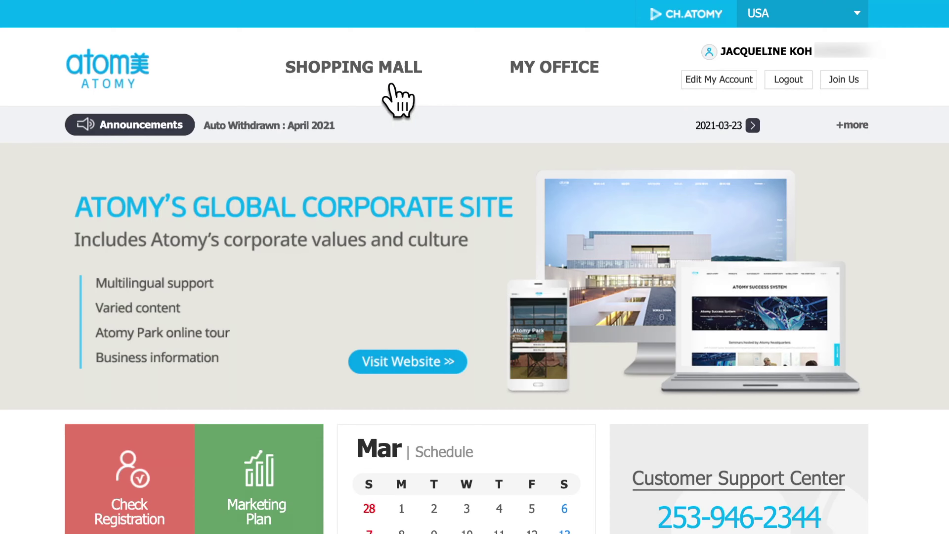
Open the SHOPPING MALL storefront and reveal the View All category menu
left_click(390, 85)
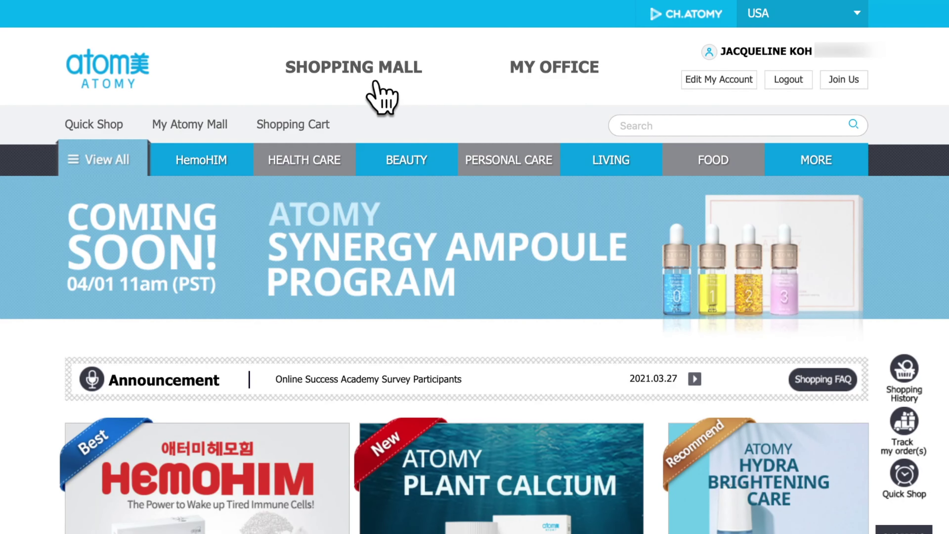
mouse_move(116, 169)
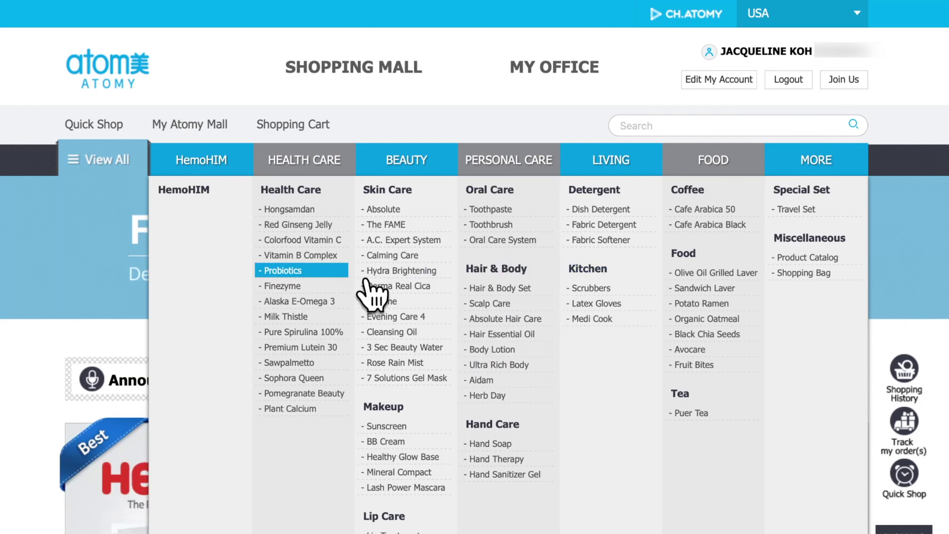
Add one A.C. Expert System Set from the Beauty > Skin Care listing to the cart
left_click(411, 210)
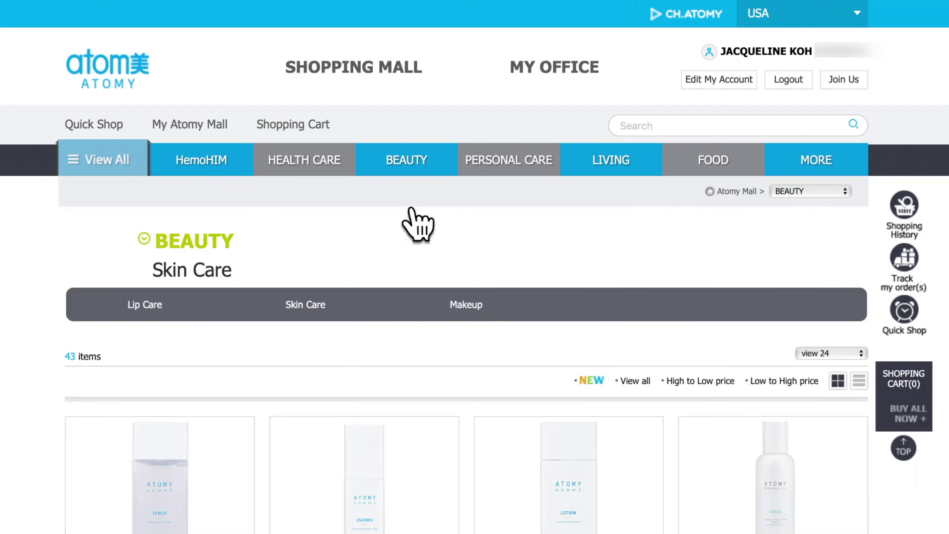
scroll(466, 412, "down", 20)
scroll(534, 415, "down", 2)
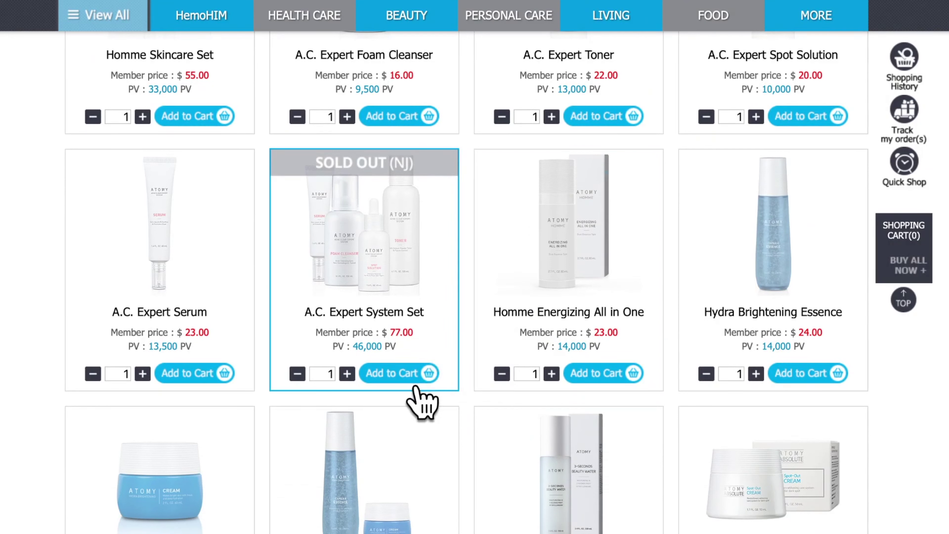
left_click(422, 374)
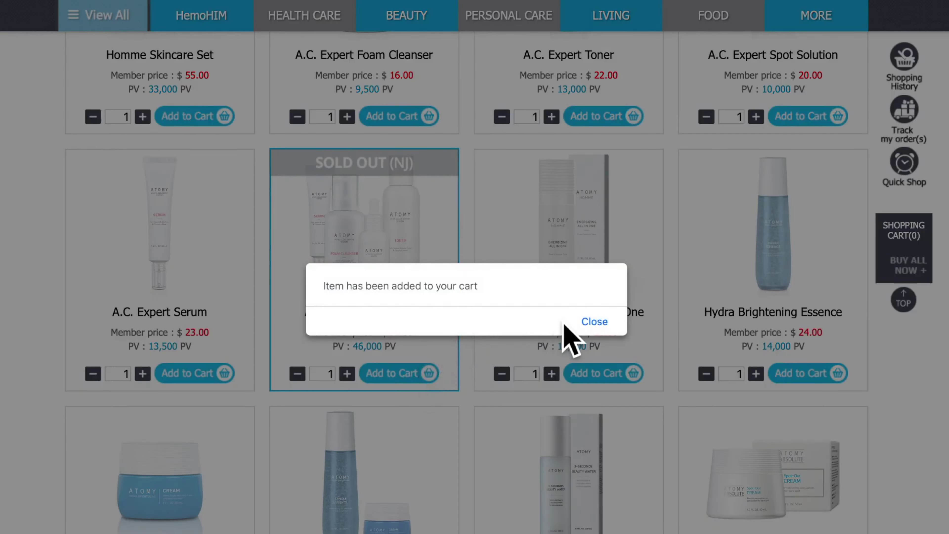
left_click(597, 324)
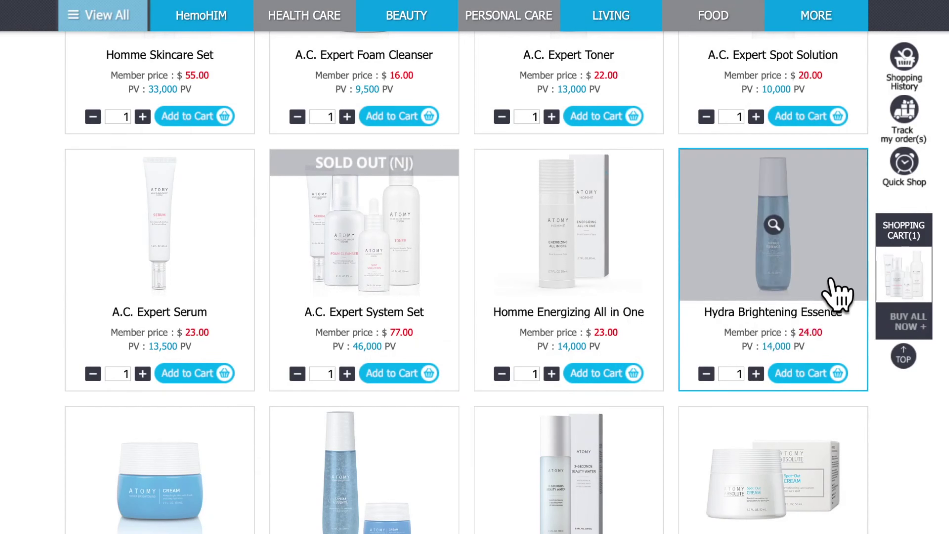
Add the $24.00 Hydra Brightening Essence to the cart from its product page
left_click(823, 281)
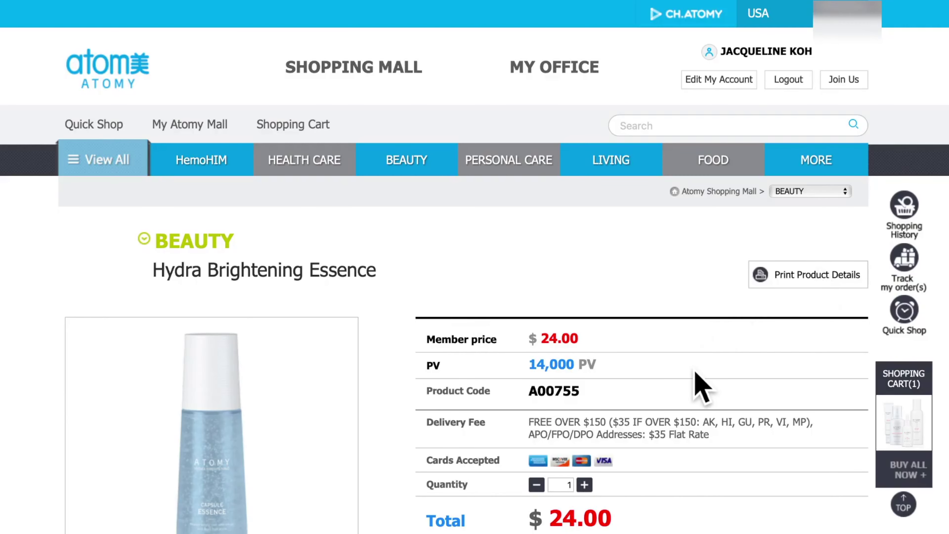
scroll(702, 387, "down", 15)
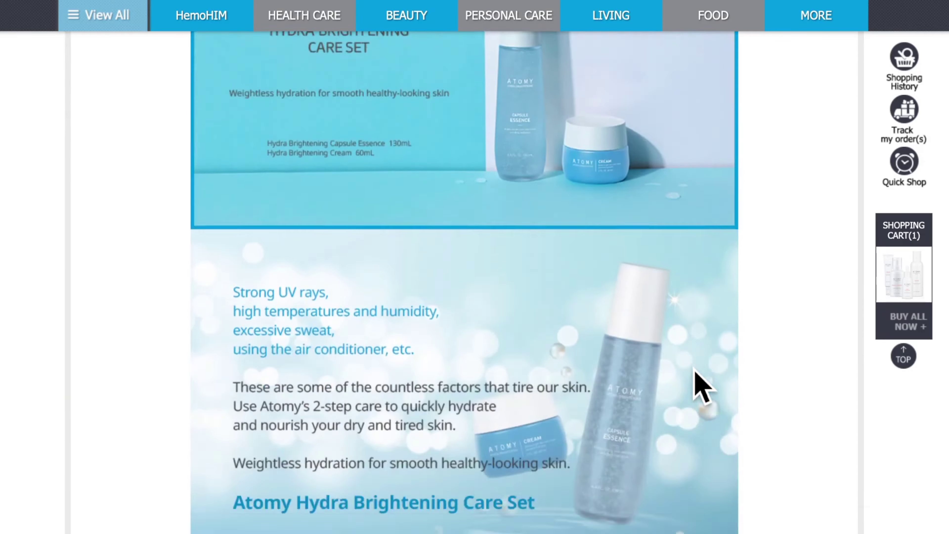
scroll(703, 387, "down", 20)
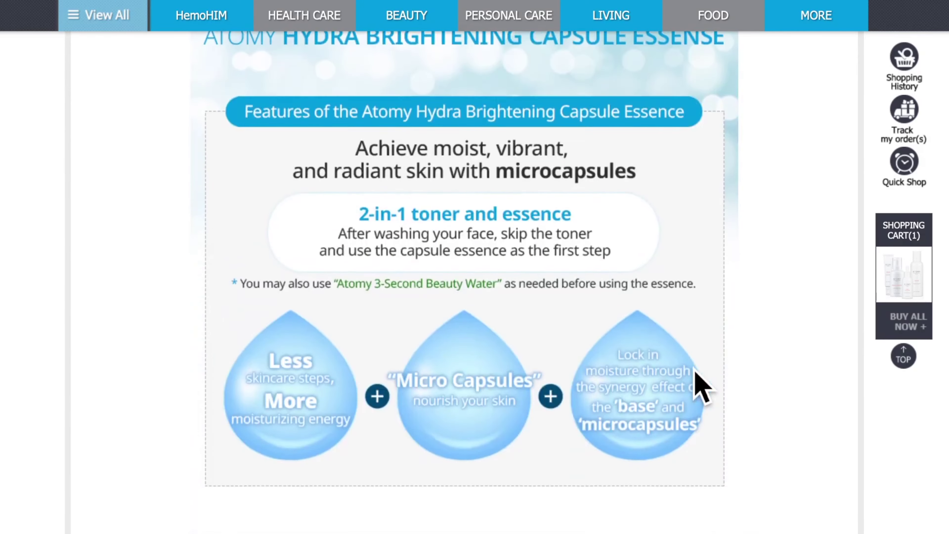
scroll(703, 387, "up", 20)
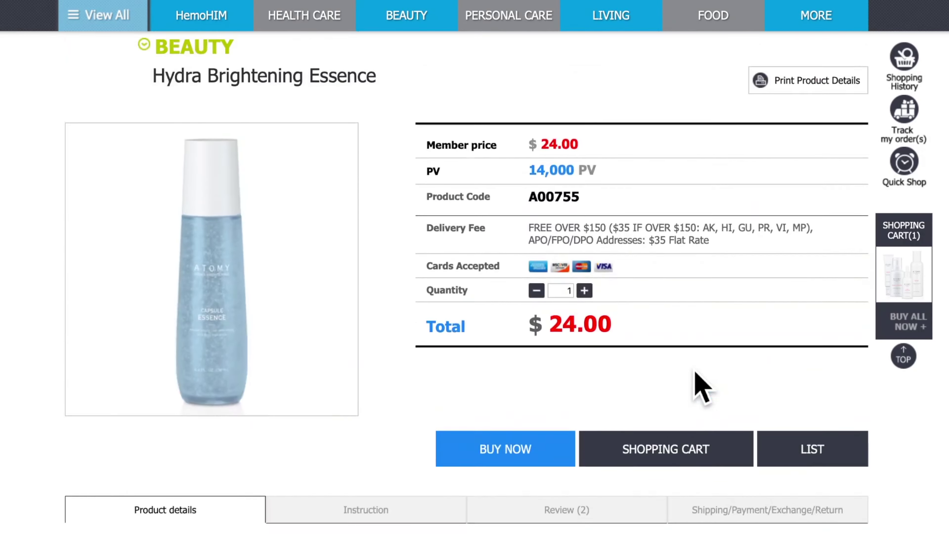
scroll(702, 387, "up", 5)
scroll(701, 388, "down", 4)
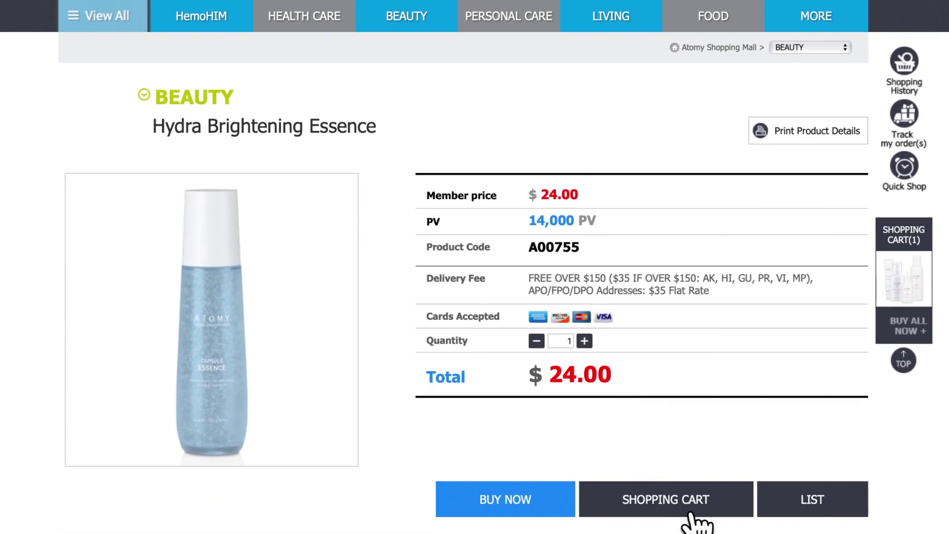
left_click(710, 504)
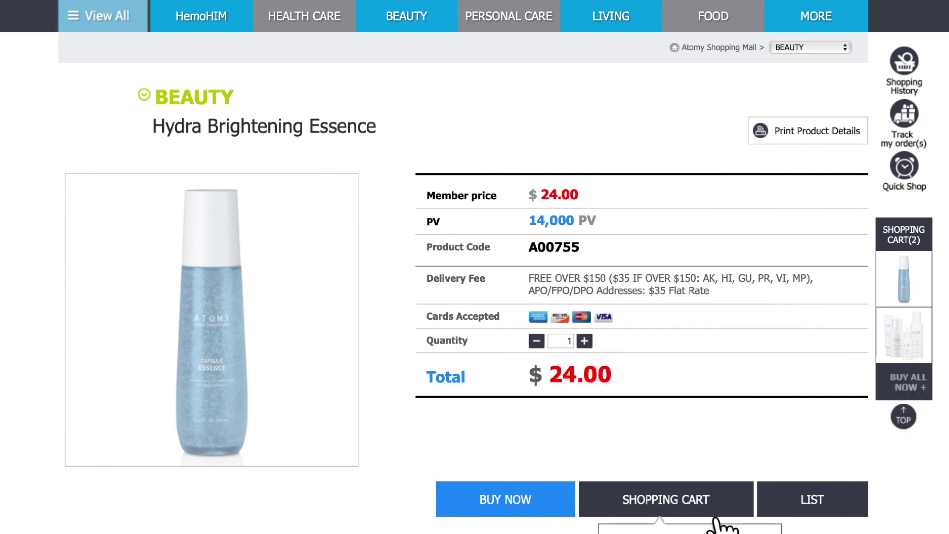
scroll(271, 173, "up", 3)
mouse_move(286, 180)
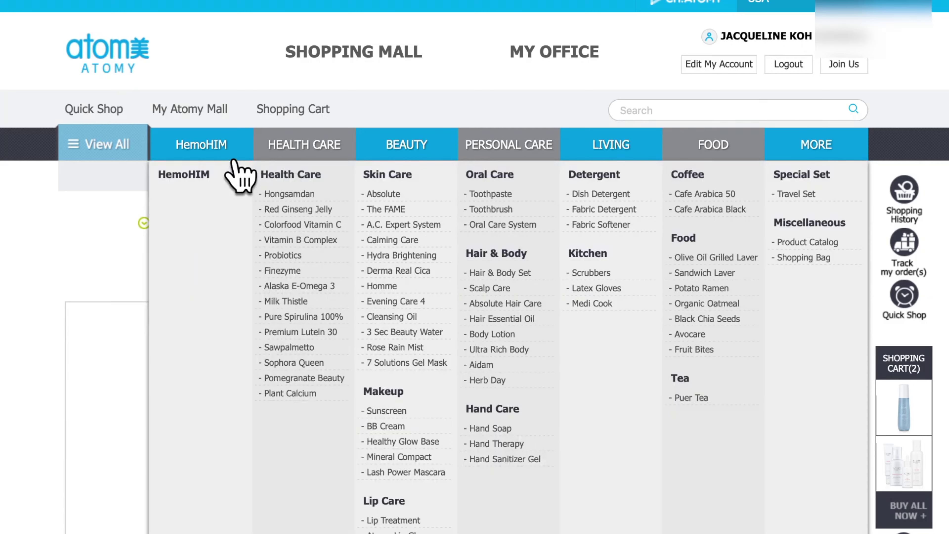
Add the $92.00 HemoHIM single box from the HemoHIM category to the cart
left_click(239, 176)
scroll(18, 415, "down", 3)
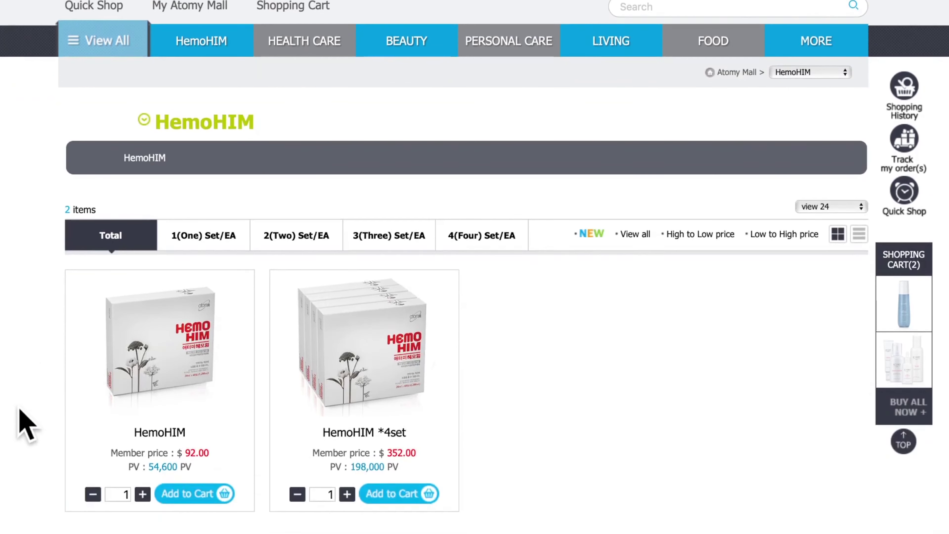
right_click(187, 499)
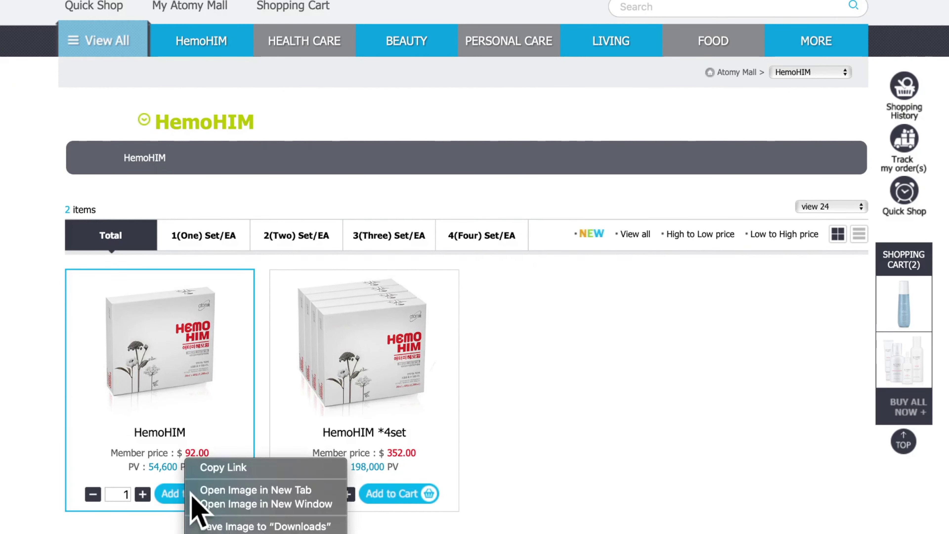
key("Escape")
left_click(188, 497)
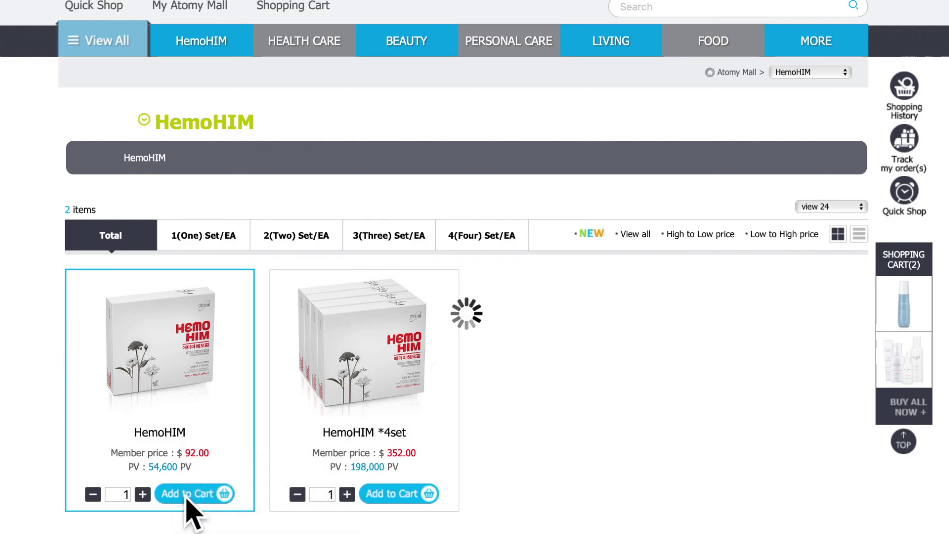
left_click(596, 322)
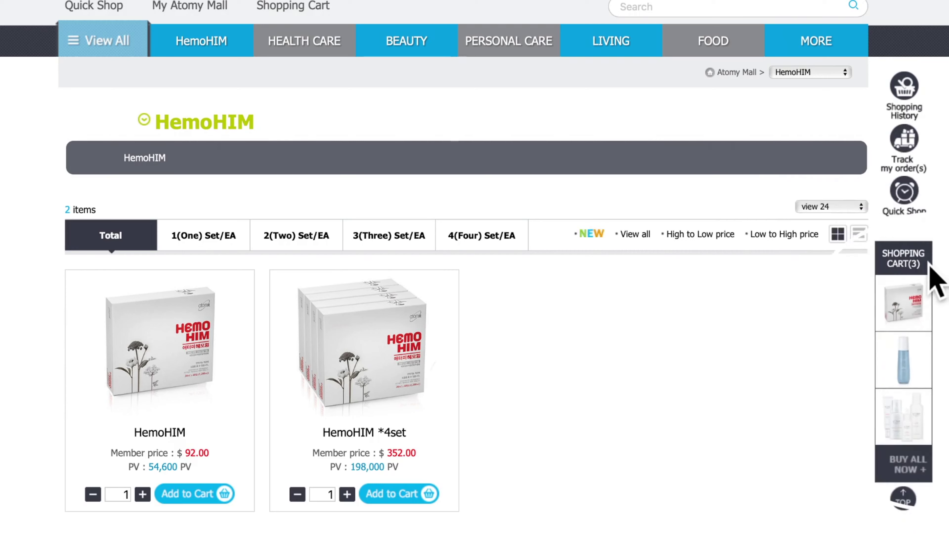
In the cart, save the A.C. Expert System Set quantity as 2, totaling $246.00
left_click(907, 268)
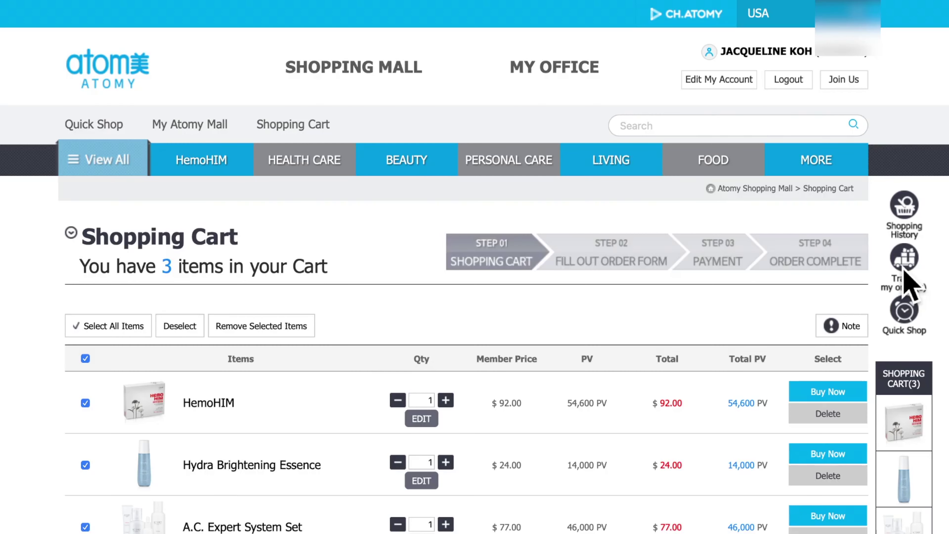
scroll(688, 353, "down", 3)
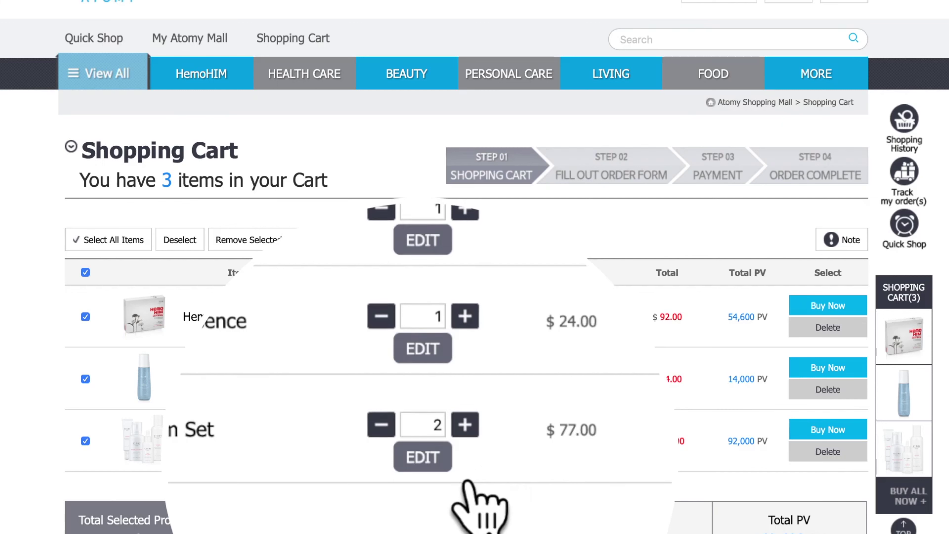
left_click(430, 457)
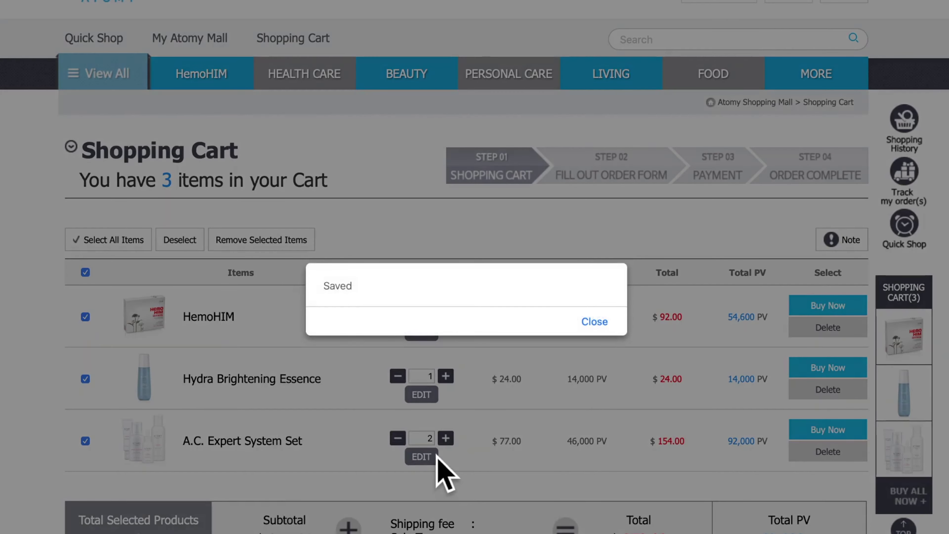
left_click(607, 333)
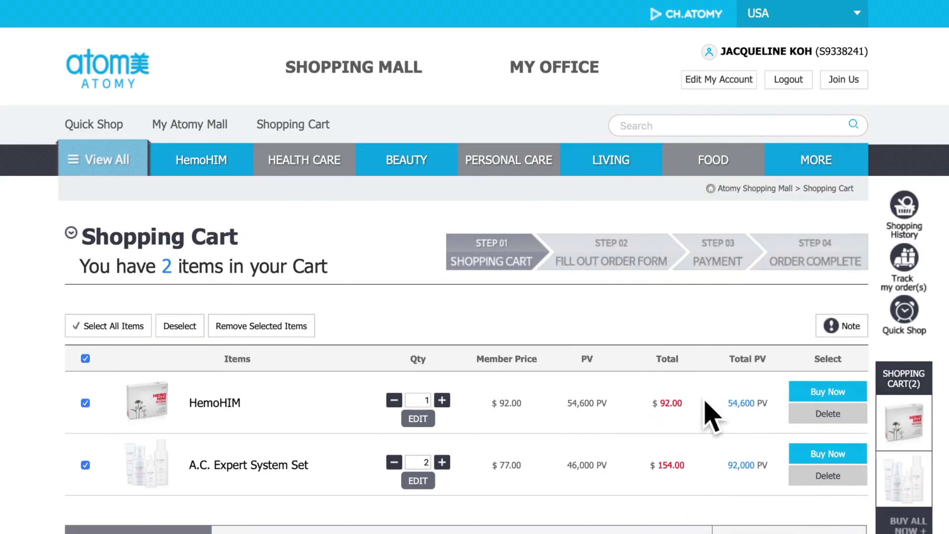
scroll(711, 415, "down", 3)
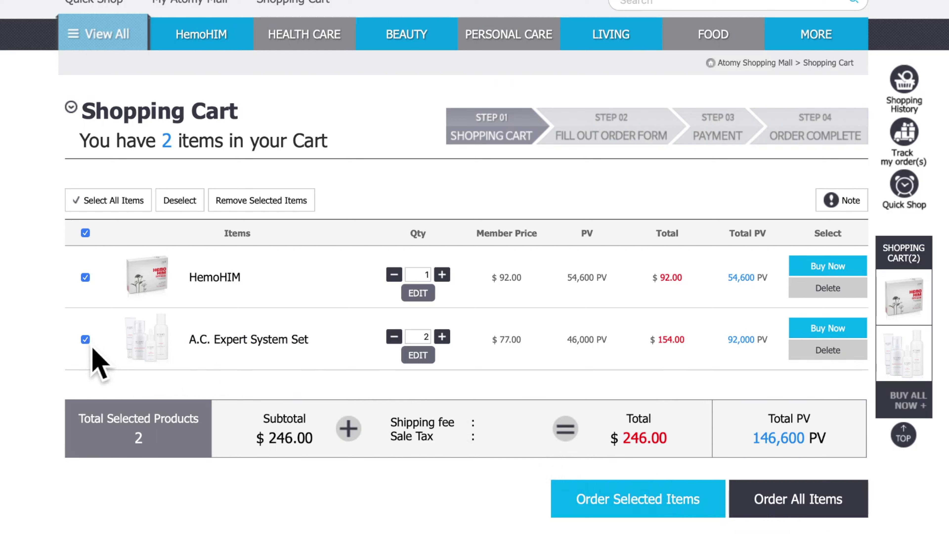
Uncheck the A.C. Expert System Set and choose Order All Items
left_click(87, 340)
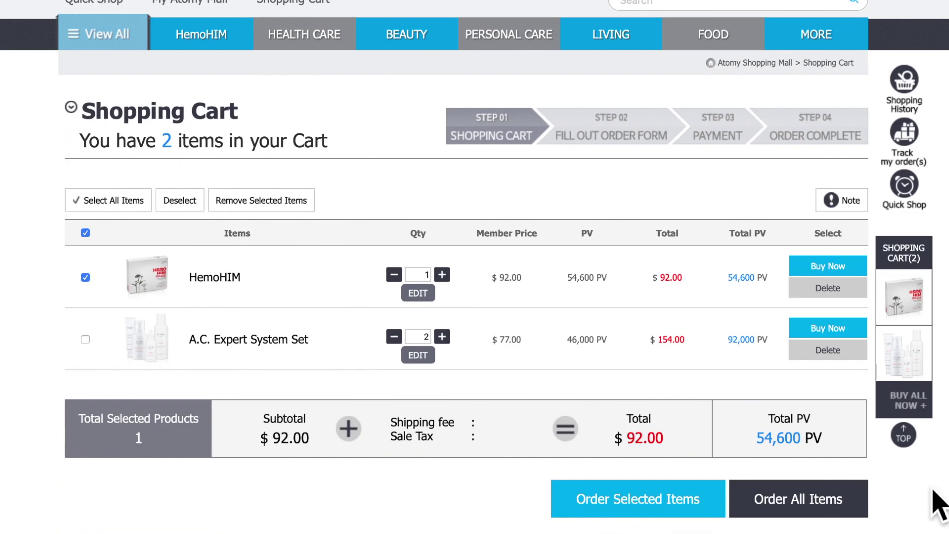
left_click(833, 512)
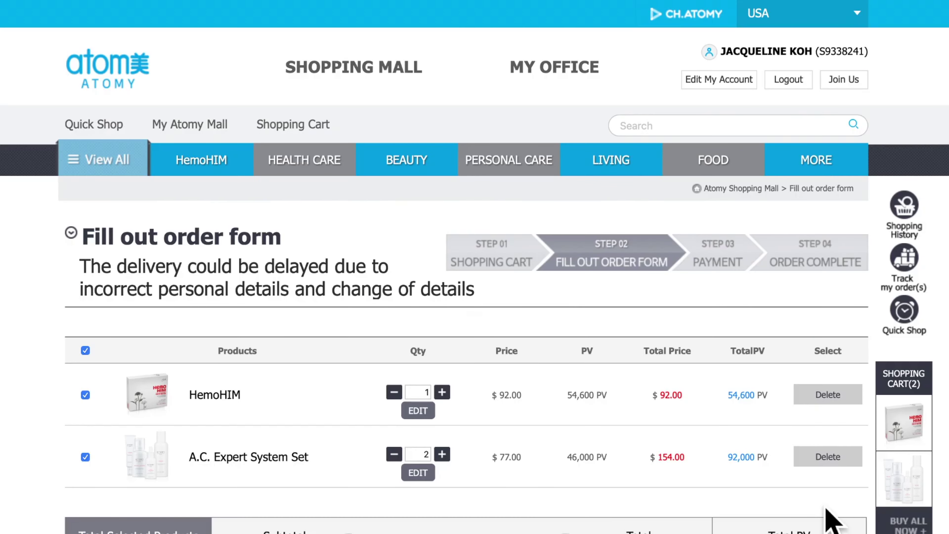
Keep the 2021-03-30 sales date, ship 'Same as above', and continue to payment
scroll(828, 512, "down", 8)
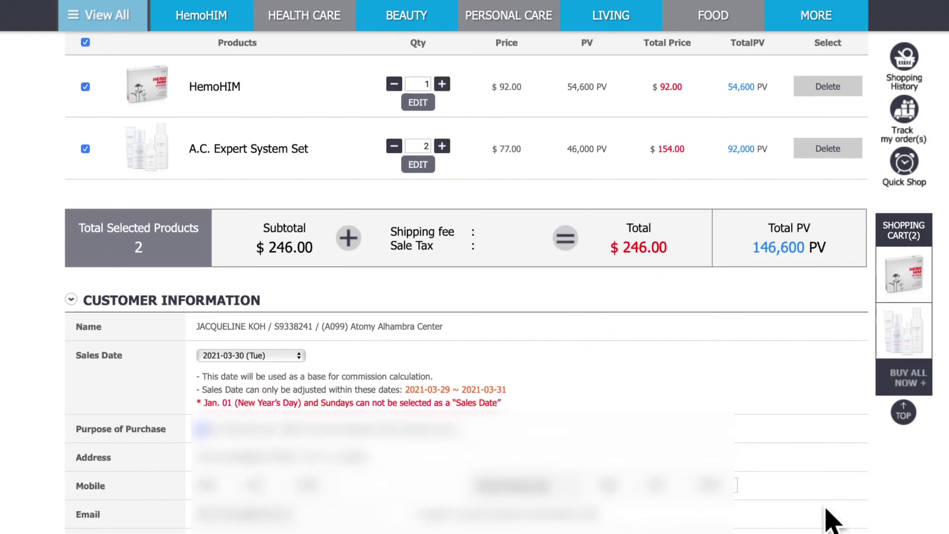
scroll(827, 517, "down", 1)
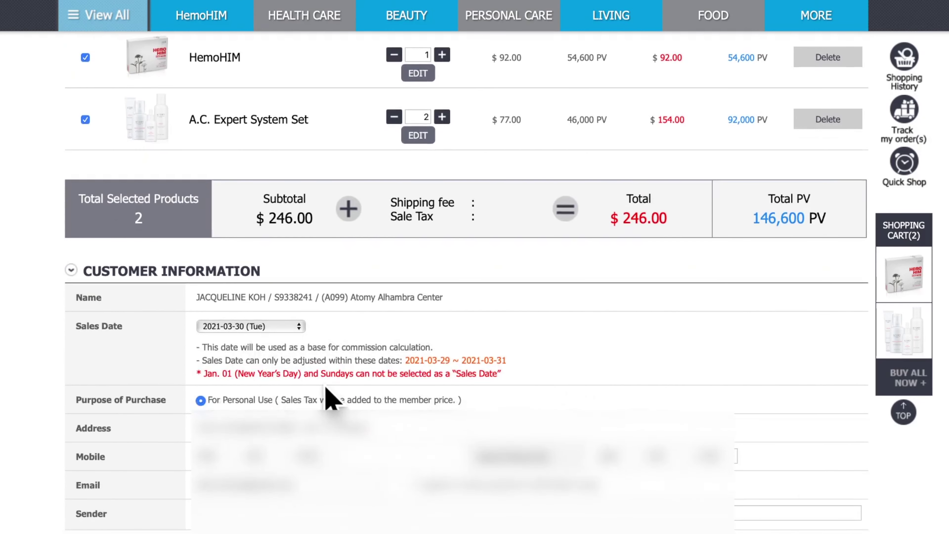
left_click(304, 328)
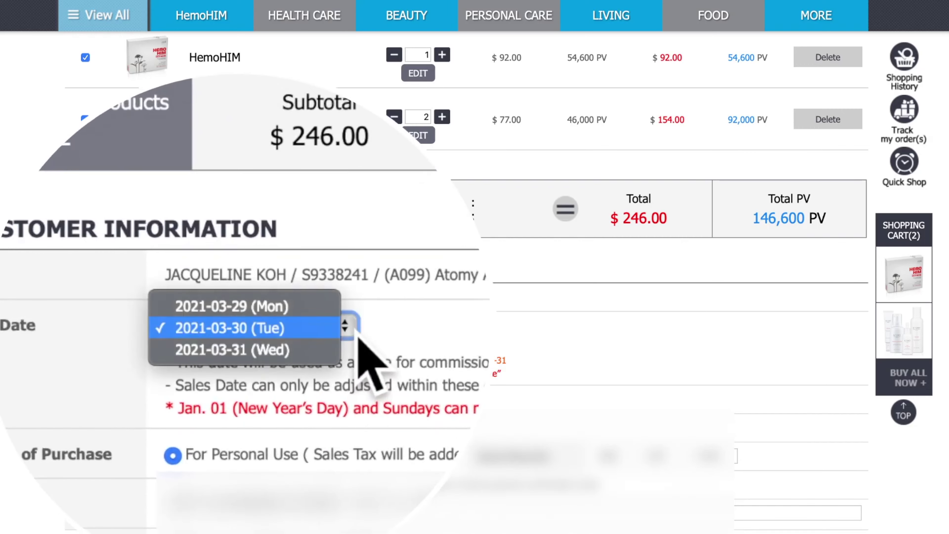
left_click(449, 336)
scroll(389, 388, "down", 2)
scroll(395, 402, "down", 4)
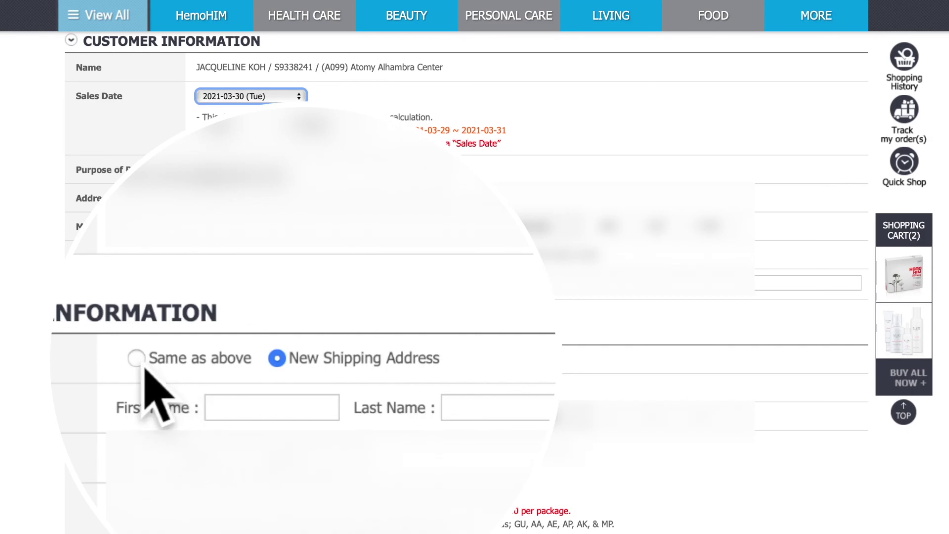
left_click(143, 368)
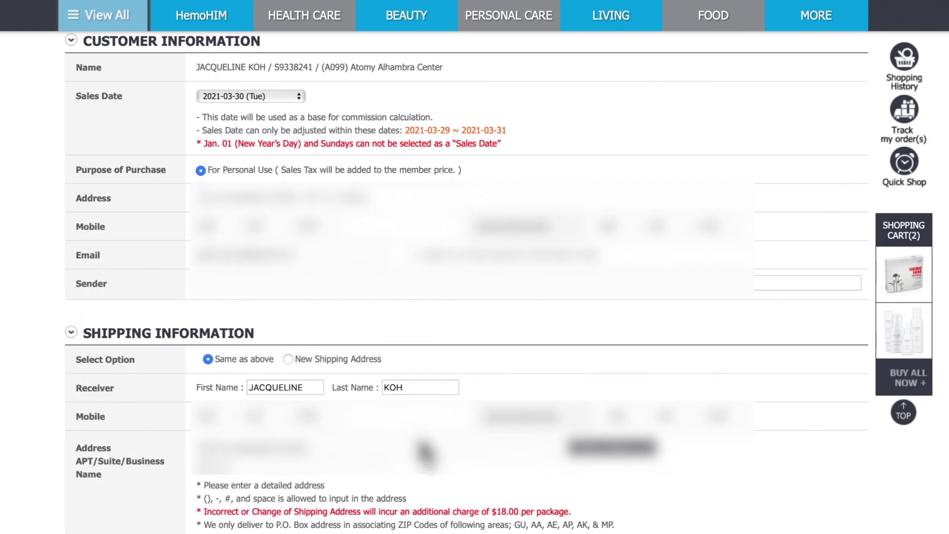
scroll(425, 452, "down", 6)
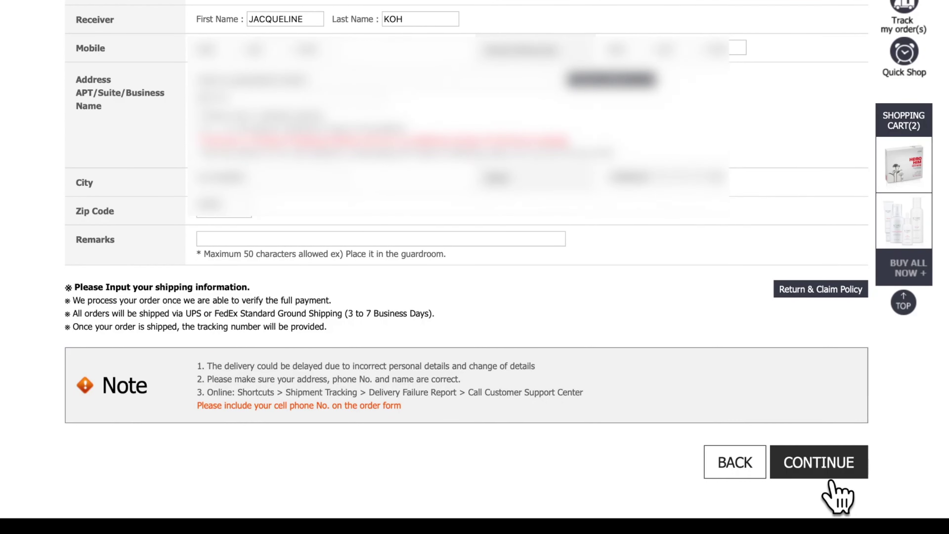
left_click(829, 481)
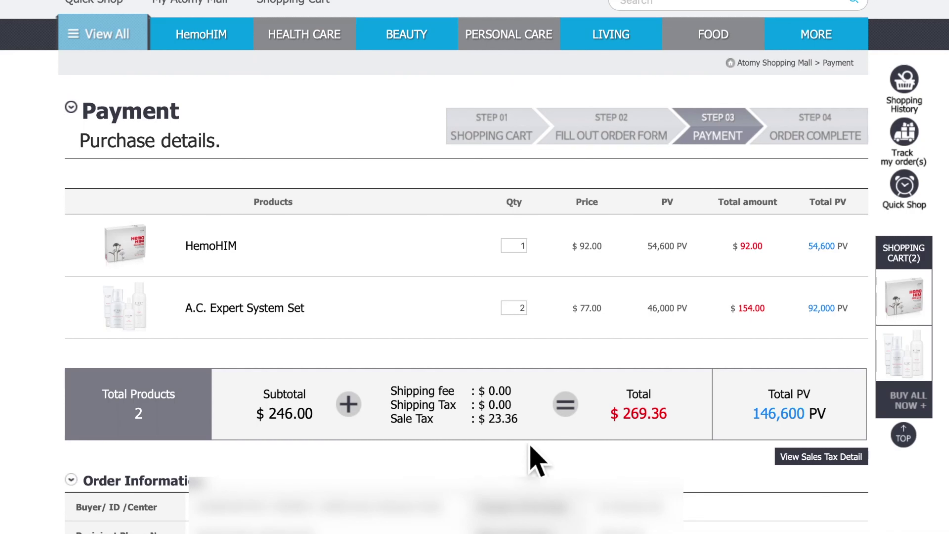
scroll(575, 457, "down", 1)
scroll(578, 464, "down", 2)
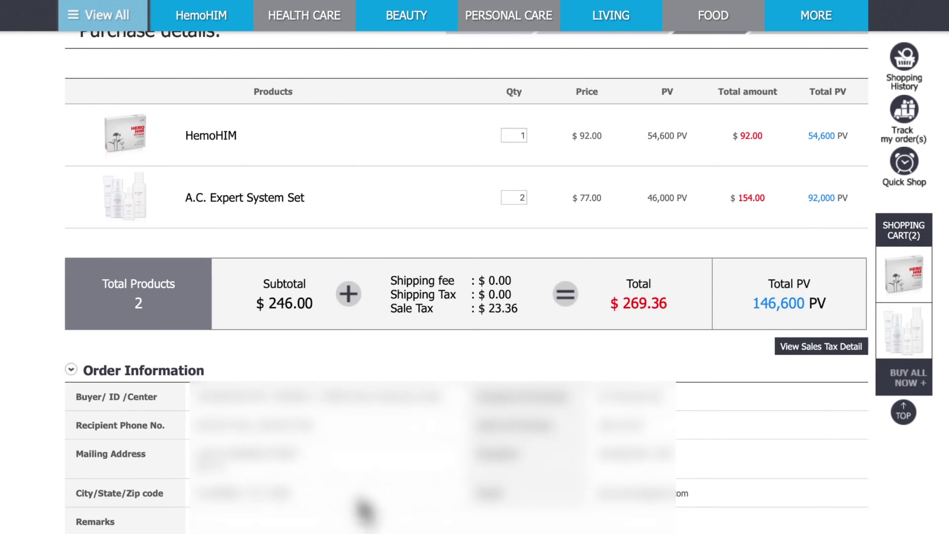
scroll(365, 510, "down", 4)
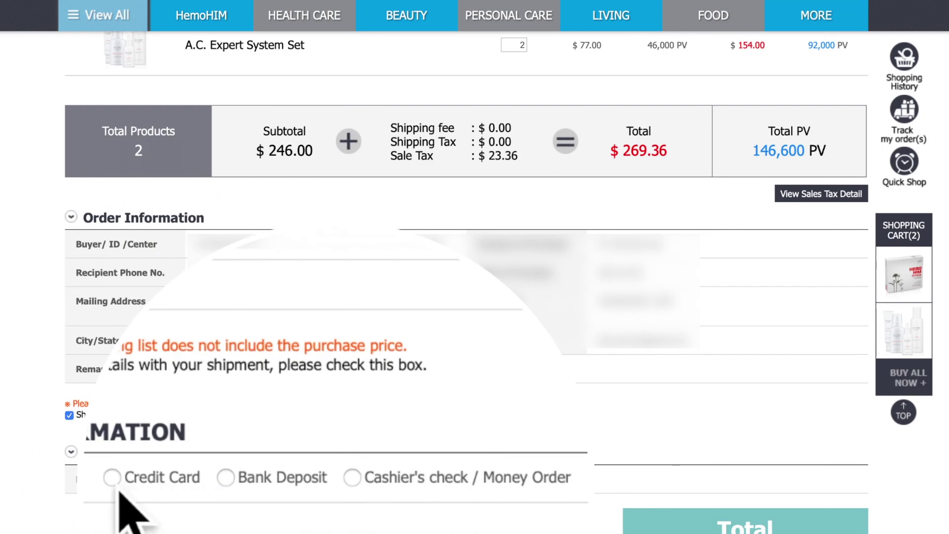
Pay by Visa credit card, entering the cardholder name and card number
left_click(112, 477)
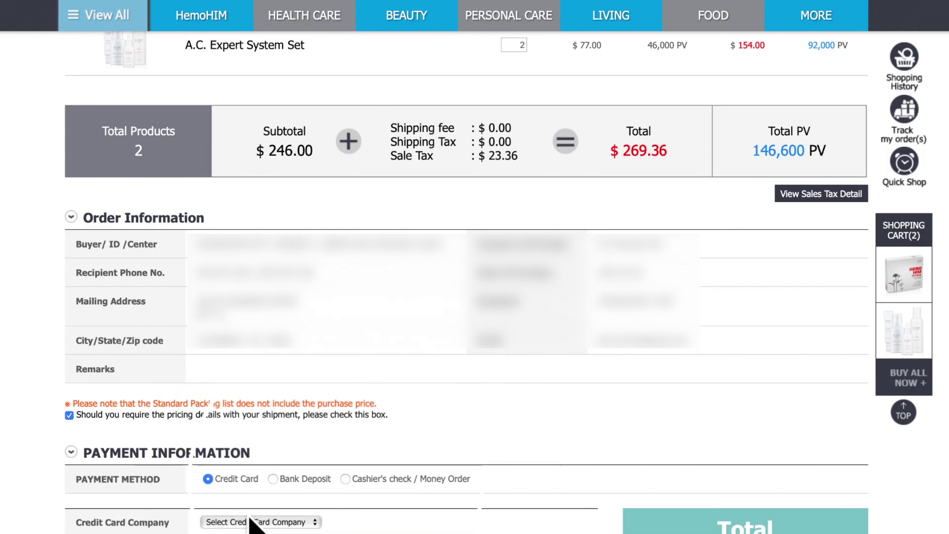
left_click(243, 522)
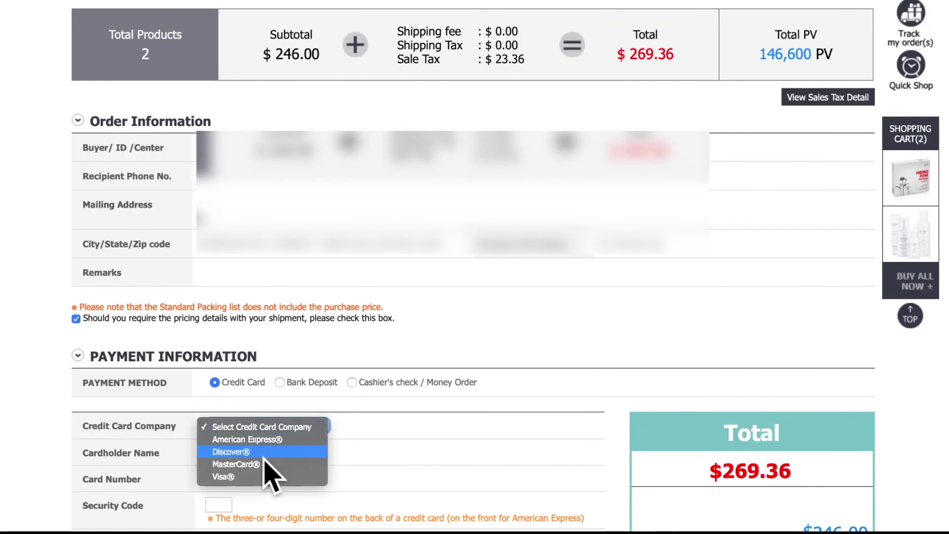
left_click(228, 476)
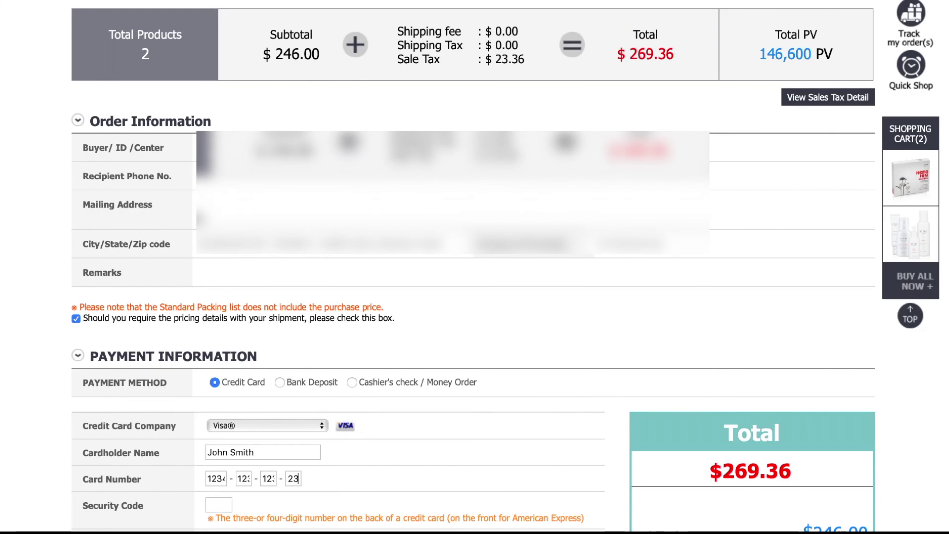
Set the card expiry to January 2022 and use the shipping address for billing
key("Tab")
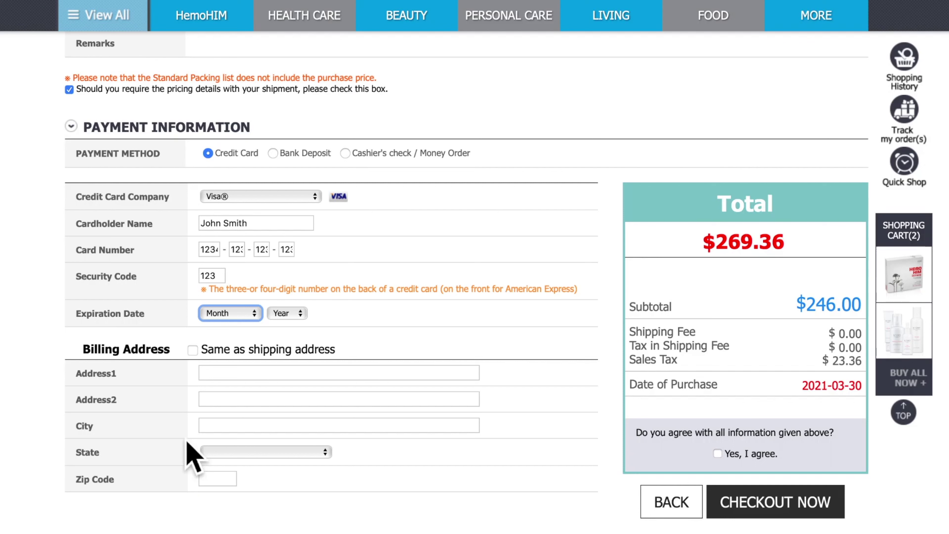
key("space")
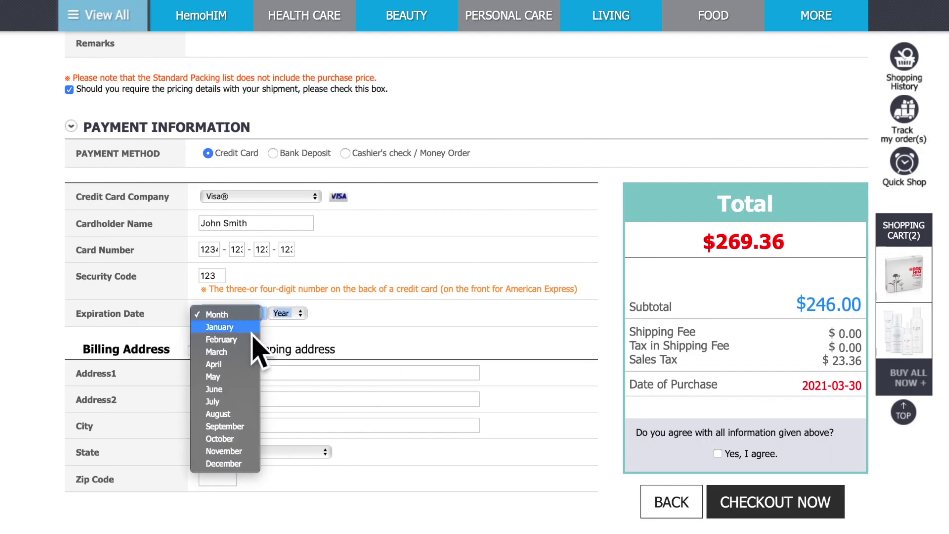
left_click(258, 327)
left_click(293, 314)
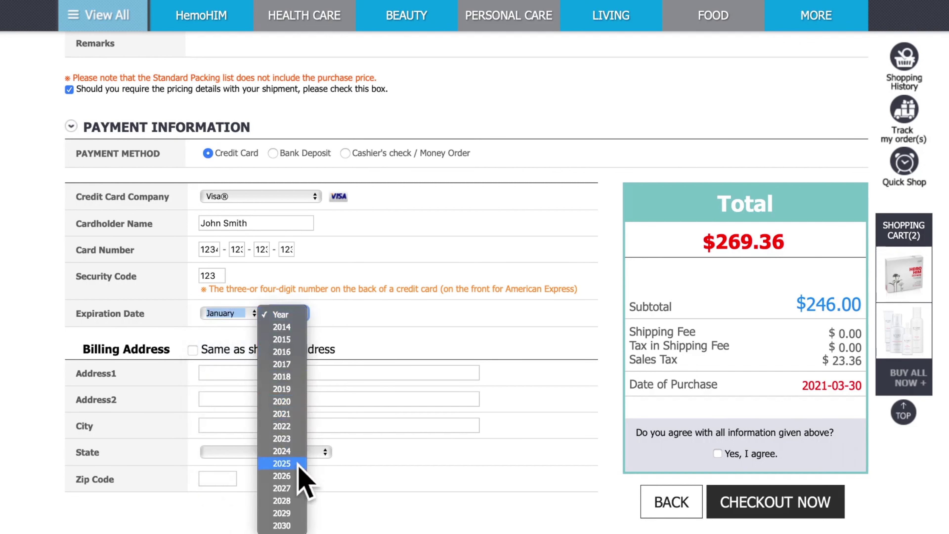
left_click(295, 428)
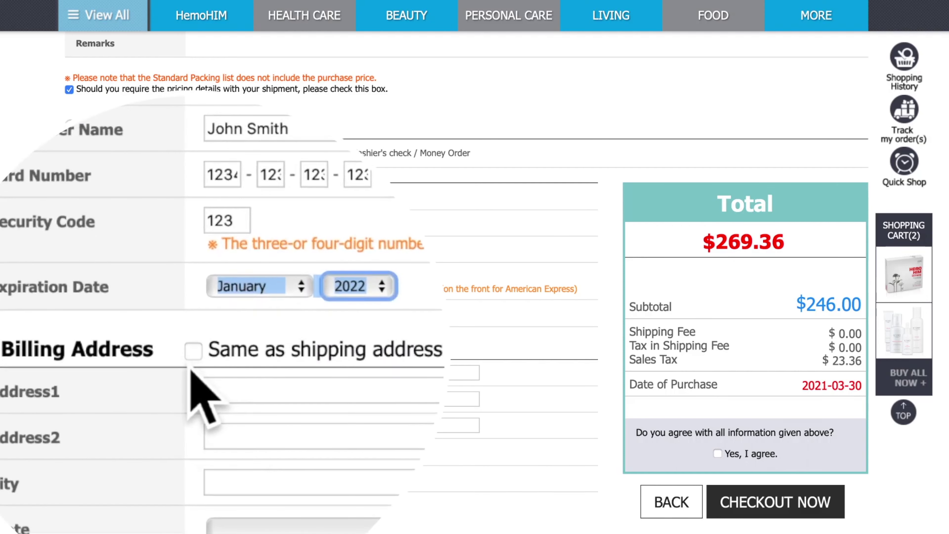
left_click(194, 351)
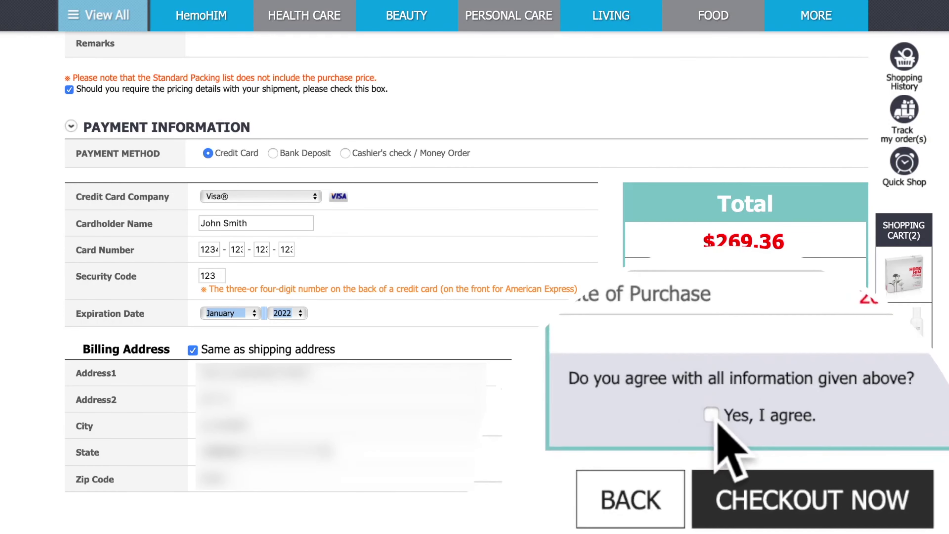
Tick 'Yes, I agree.' and place the order with CHECKOUT NOW
left_click(713, 417)
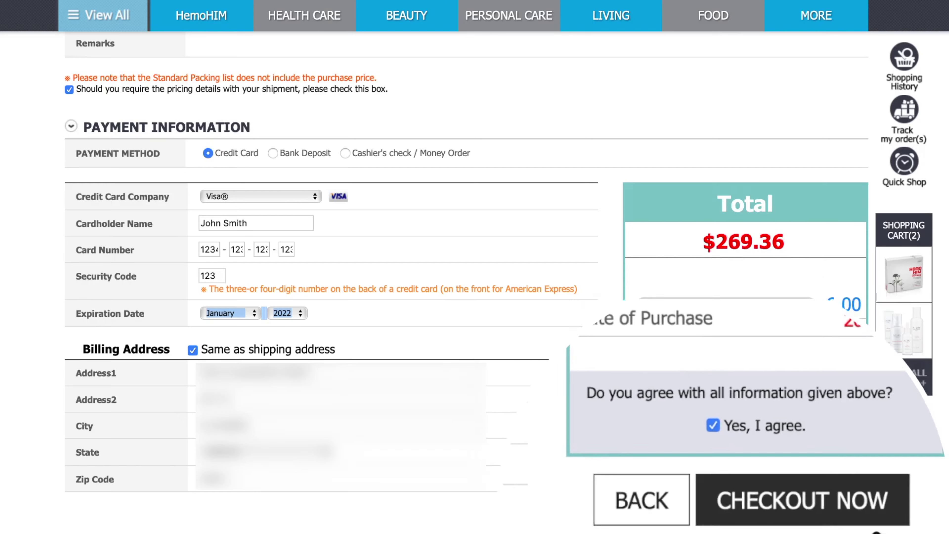
left_click(831, 502)
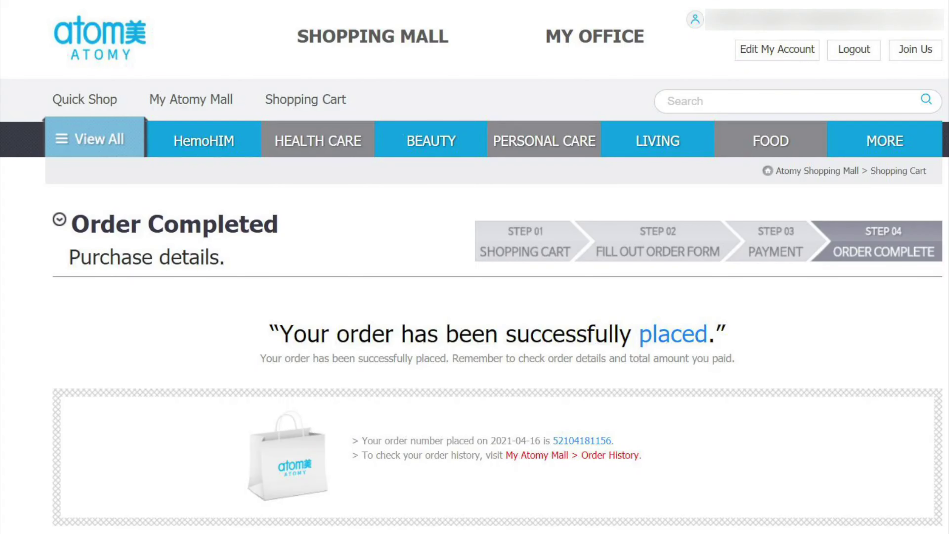